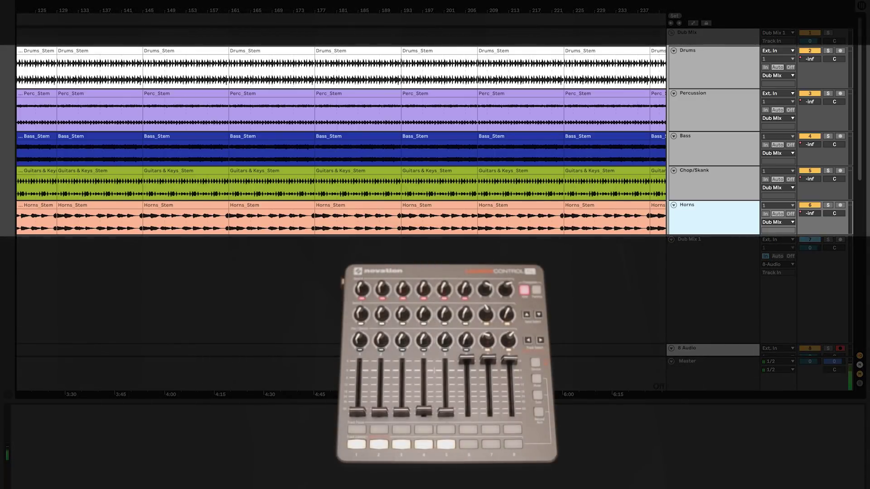
# - Select the five stem tracks from Drums to Horns together, and check the Drums and Percussion tracks individually
pyautogui.keyDown('shift'); pyautogui.click(713, 51); pyautogui.keyUp('shift')
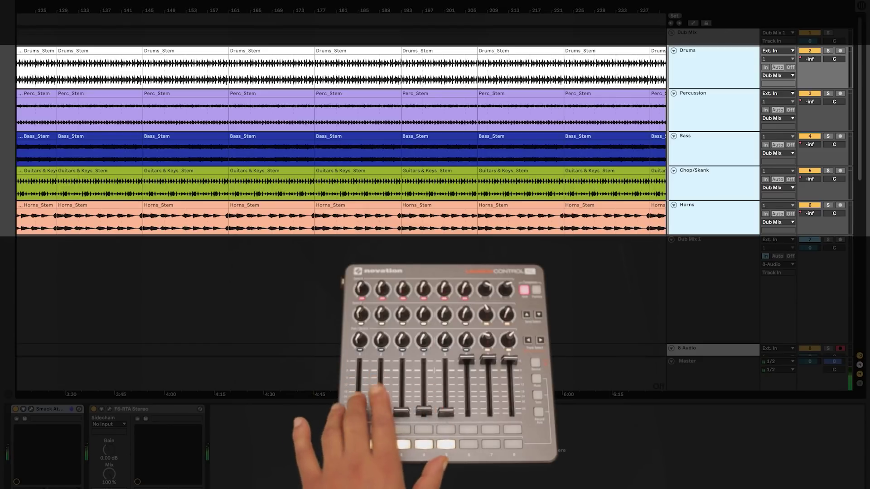
pyautogui.click(713, 51)
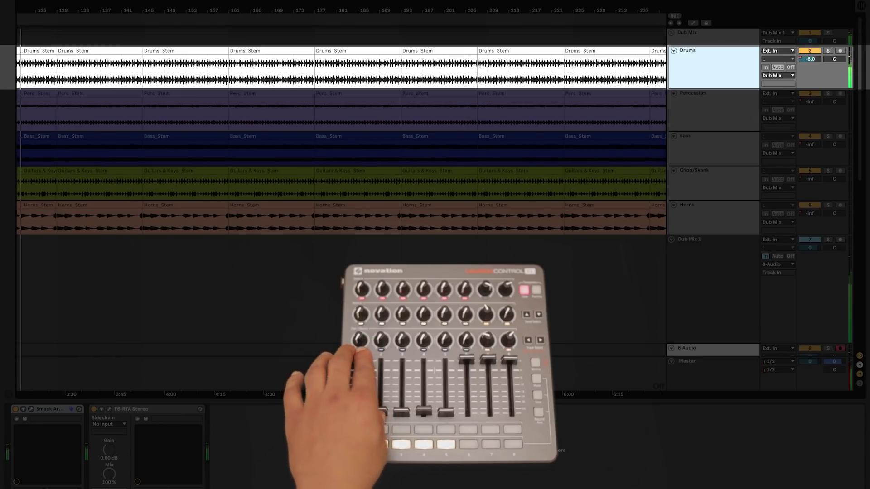
pyautogui.click(712, 110)
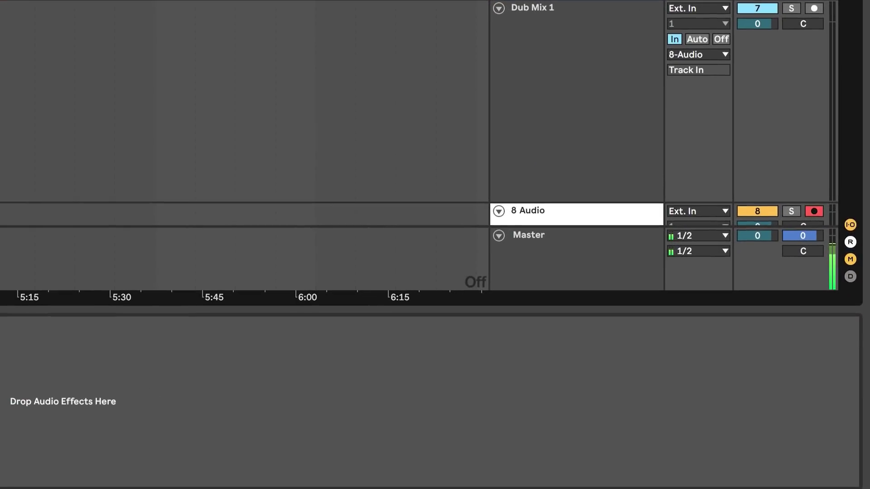
# - Insert three return tracks and colour A Return red
pyautogui.hotkey('ctrl', 'alt', 't')
pyautogui.hotkey('ctrl', 'alt', 't')
pyautogui.hotkey('ctrl', 'alt', 't')
pyautogui.rightClick(538, 184)
pyautogui.click(552, 339)
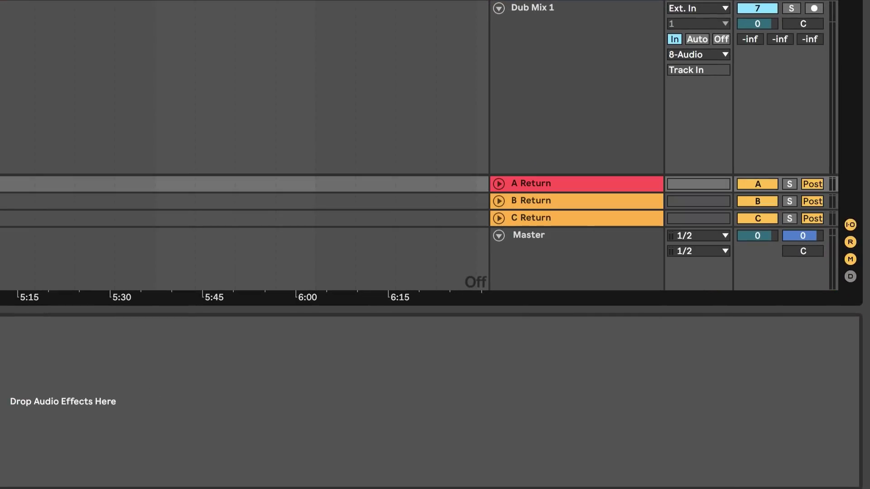
# - Colour the B Return track yellow and the C Return track green
pyautogui.rightClick(557, 202)
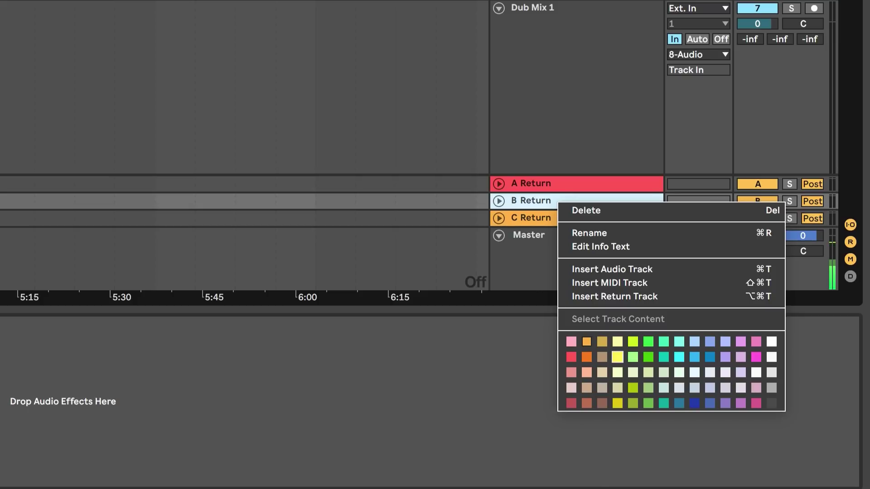
pyautogui.click(617, 357)
pyautogui.rightClick(585, 221)
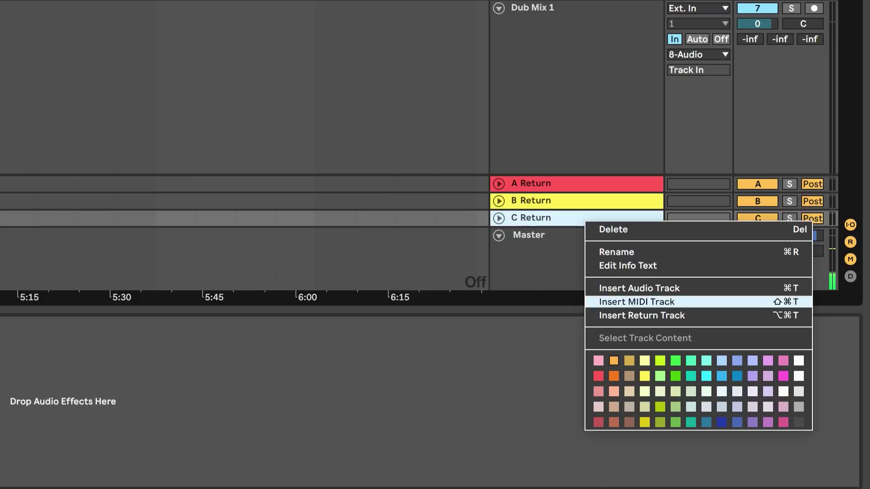
pyautogui.click(675, 361)
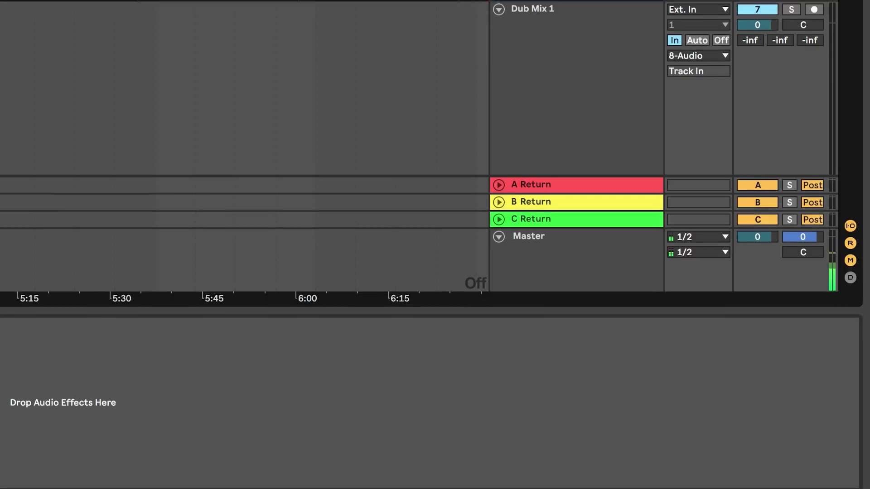
# - Insert three audio tracks below Horns and name them SPRING REVERB, DELAY and TAPE ECHO
pyautogui.scroll(5, 331, 145)
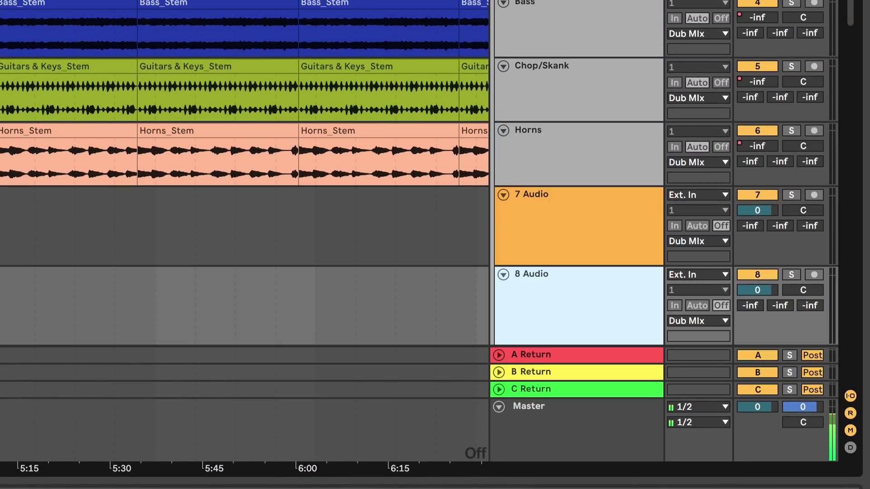
pyautogui.hotkey('ctrl', 't')
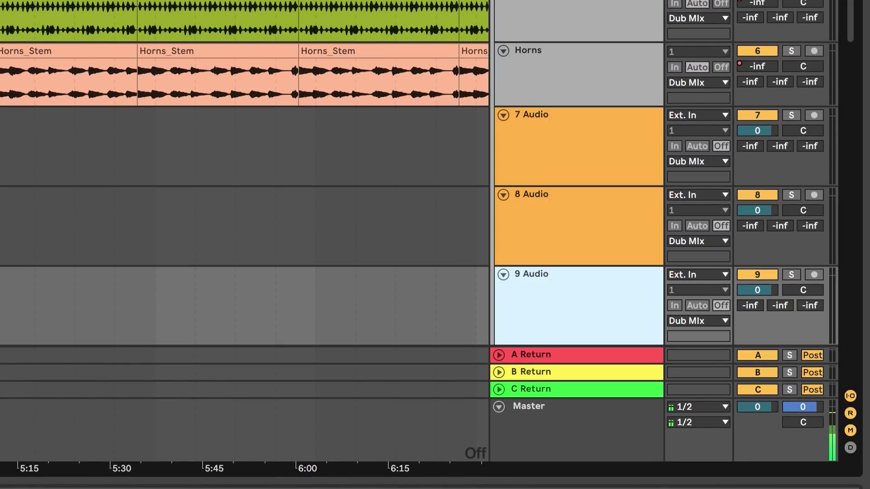
pyautogui.click(531, 114)
pyautogui.hotkey('ctrl', 'r')
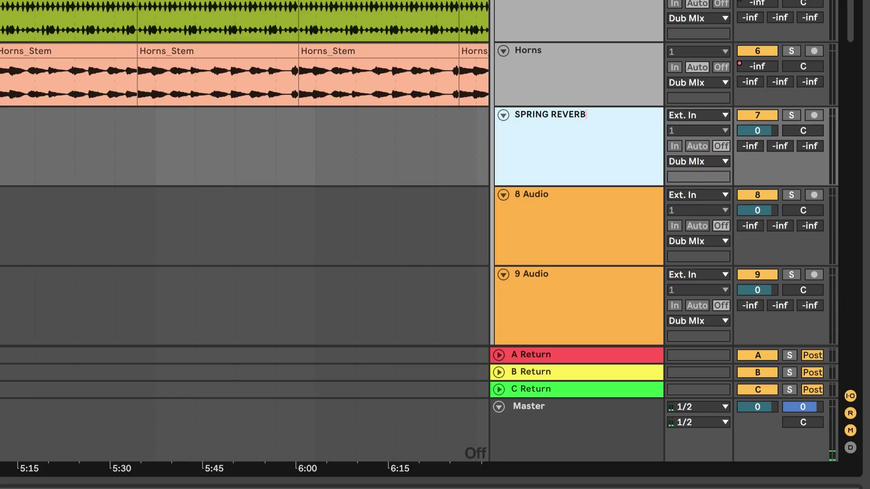
pyautogui.press('Return')
pyautogui.press('Down')
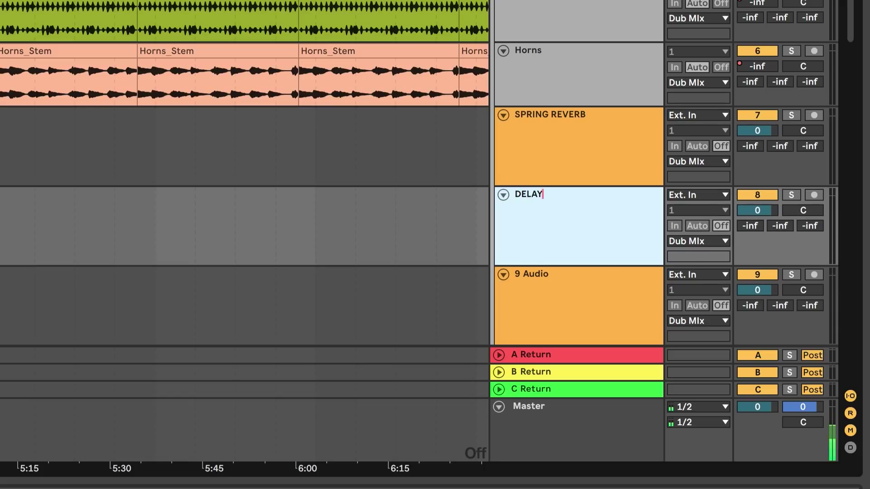
pyautogui.press('Tab')
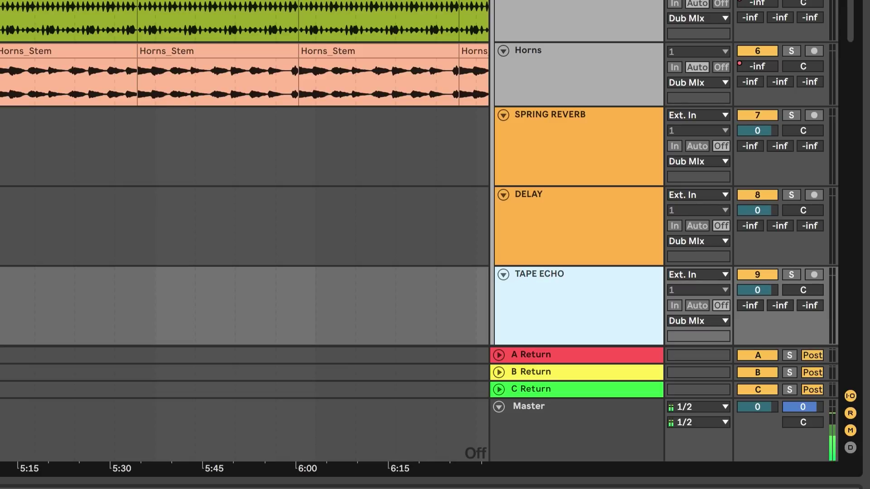
# - Route the output of A Return to SPRING REVERB, B Return to DELAY and C Return to TAPE ECHO
pyautogui.click(498, 354)
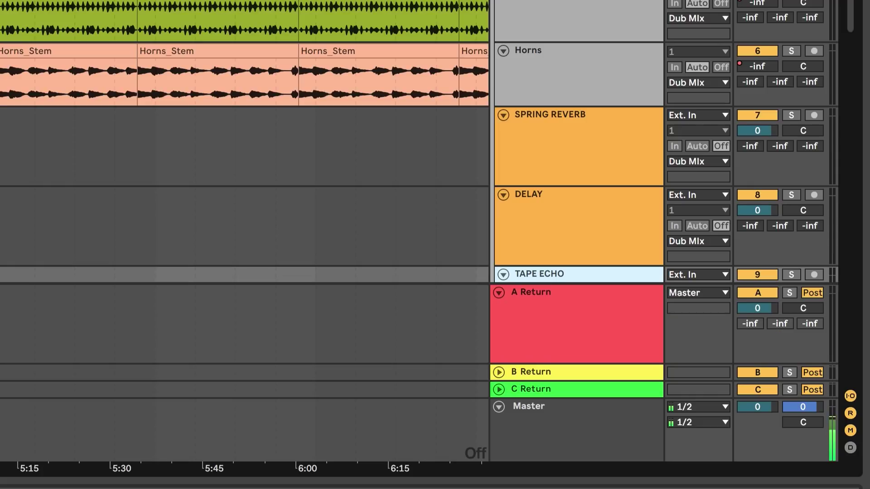
pyautogui.click(698, 292)
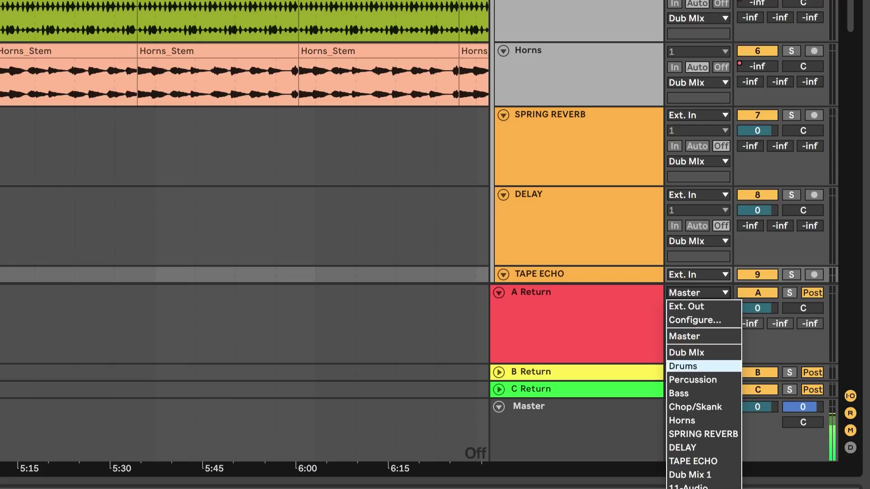
pyautogui.click(698, 434)
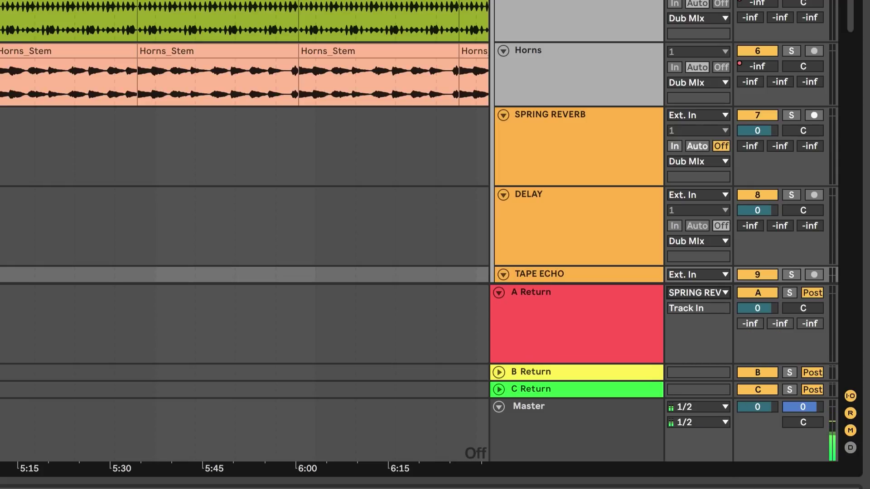
pyautogui.click(499, 372)
pyautogui.click(697, 310)
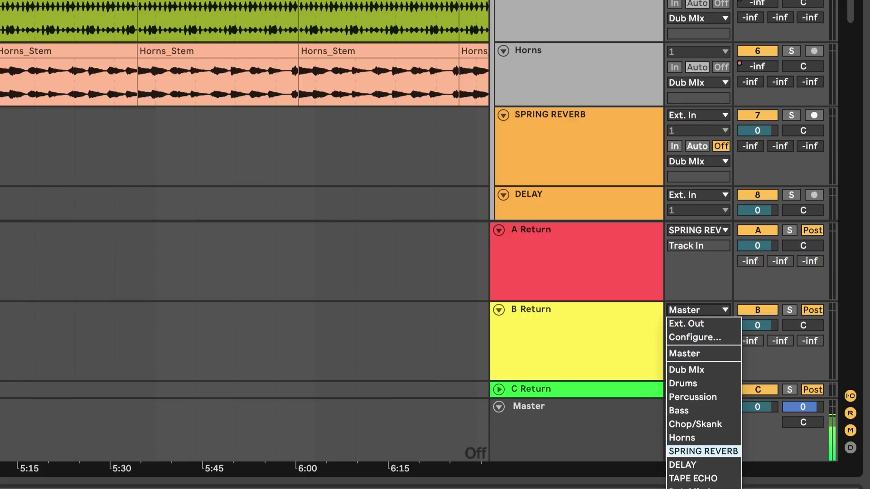
pyautogui.click(697, 465)
pyautogui.click(499, 389)
pyautogui.click(697, 389)
pyautogui.press('Return')
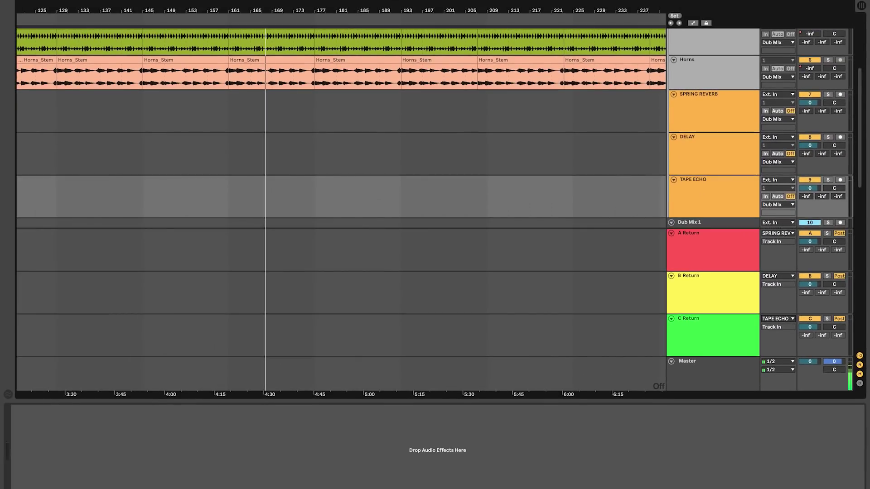
# - Arm the SPRING REVERB, DELAY and TAPE ECHO tracks for recording and set their monitoring to Auto
pyautogui.click(840, 94)
pyautogui.keyDown('super'); pyautogui.click(840, 136); pyautogui.keyUp('super')
pyautogui.keyDown('super'); pyautogui.click(839, 179); pyautogui.keyUp('super')
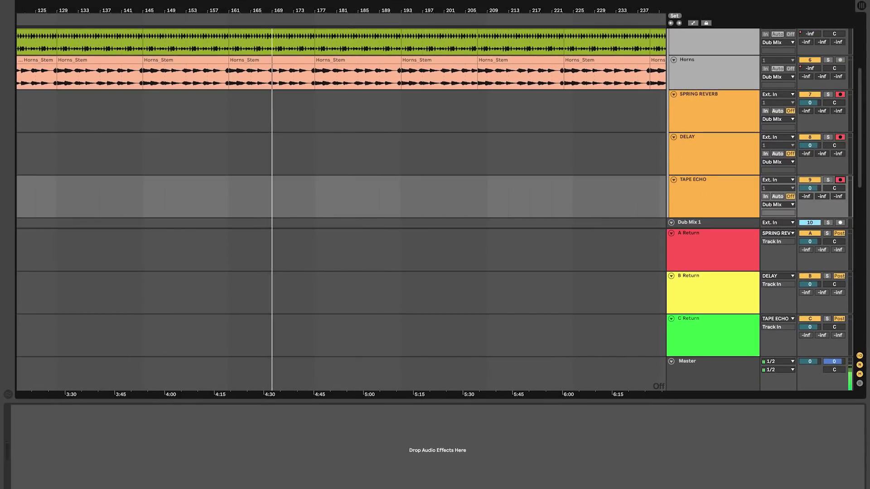
pyautogui.click(777, 196)
pyautogui.click(777, 153)
pyautogui.click(776, 111)
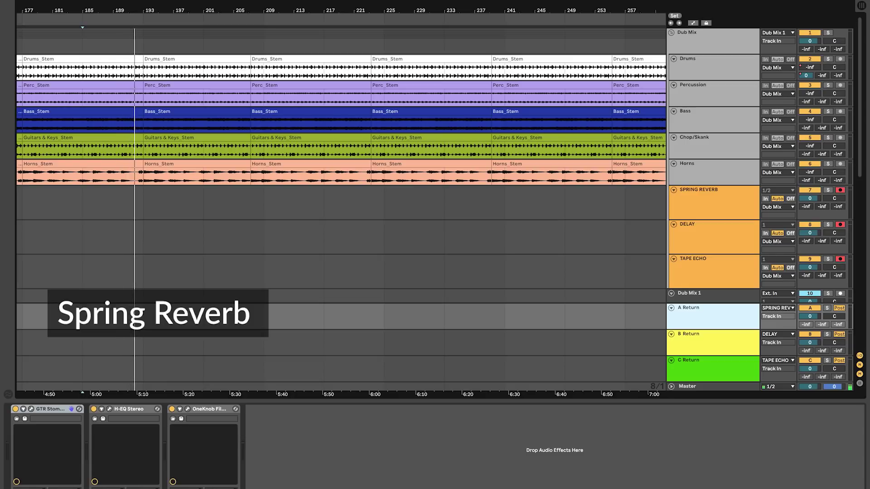
# - Show the plug-in windows of A Return and raise the H-EQ's high-pass cutoff frequency
pyautogui.press('super+alt+p')
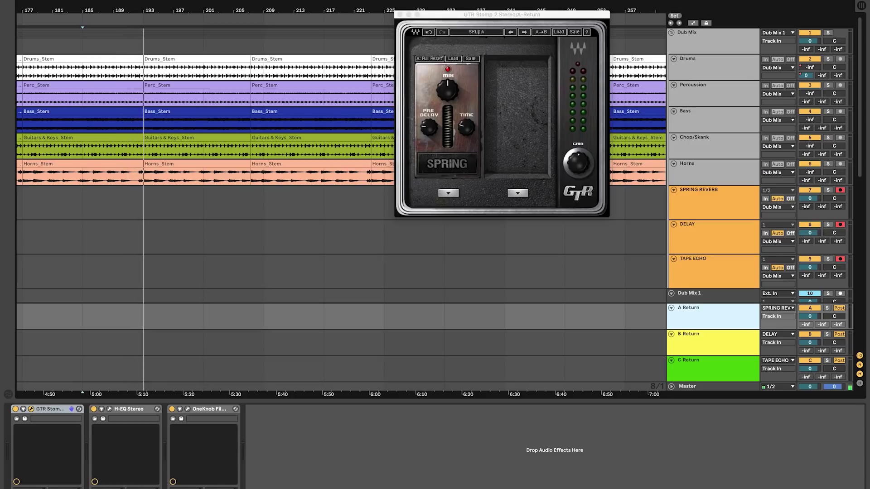
pyautogui.moveTo(501, 14); pyautogui.dragTo(259, 129)
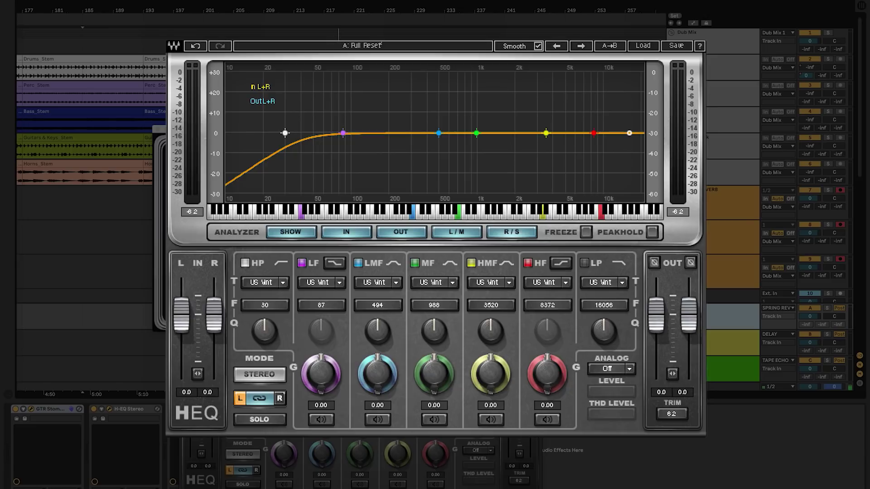
pyautogui.moveTo(311, 132); pyautogui.dragTo(358, 132)
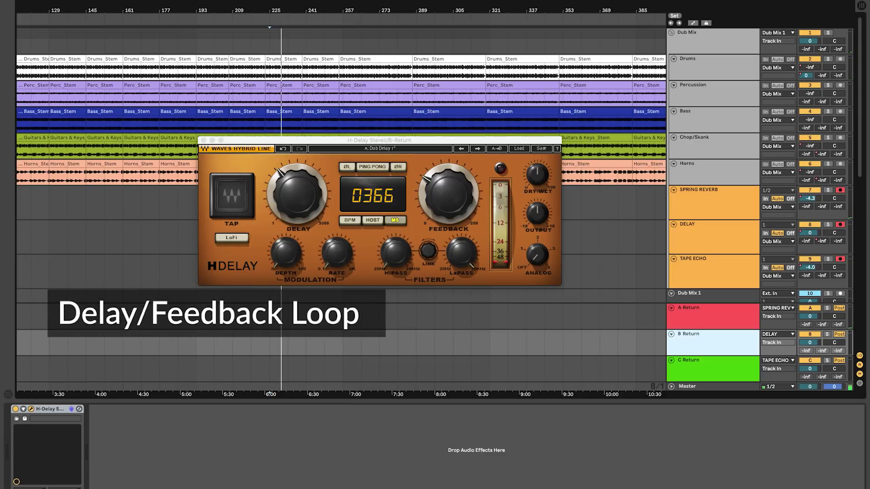
# - Clear the overlapping plug-in windows and set the H-Delay on B Return to 100 dry/wet and 0 feedback
pyautogui.moveTo(379, 140); pyautogui.dragTo(251, 86)
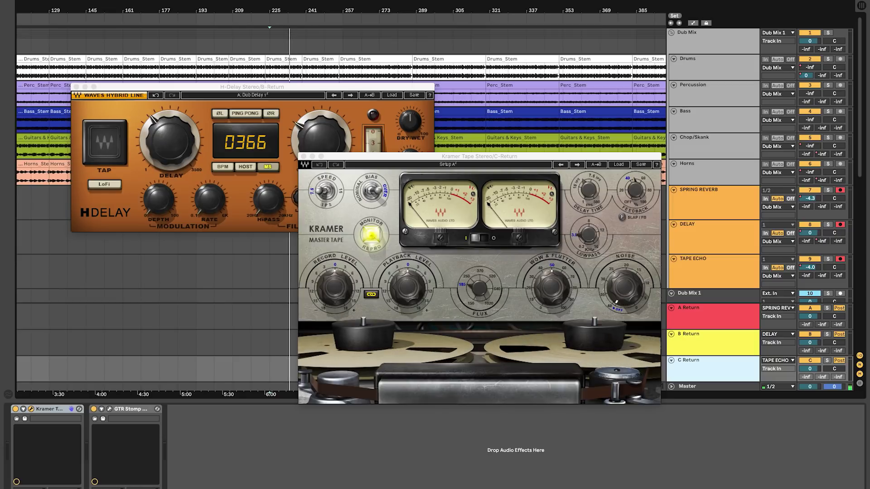
pyautogui.press('super+w')
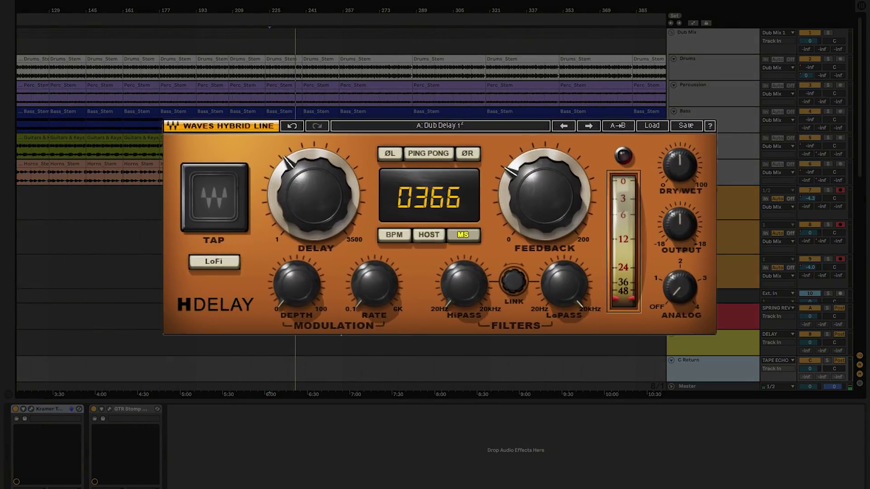
pyautogui.moveTo(679, 165); pyautogui.dragTo(679, 151)
pyautogui.moveTo(545, 195); pyautogui.dragTo(545, 224)
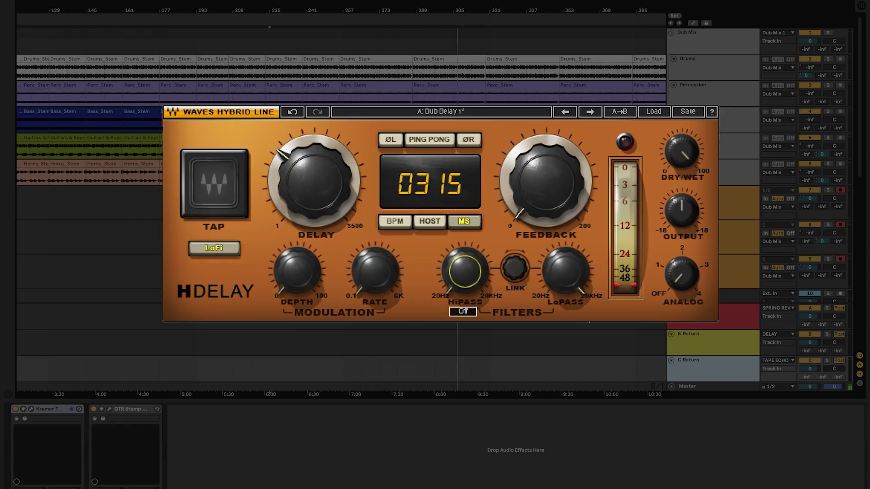
# - Raise the H-Delay's HiPass filter cutoff and adjust its LoPass filter
pyautogui.moveTo(464, 271); pyautogui.dragTo(465, 243)
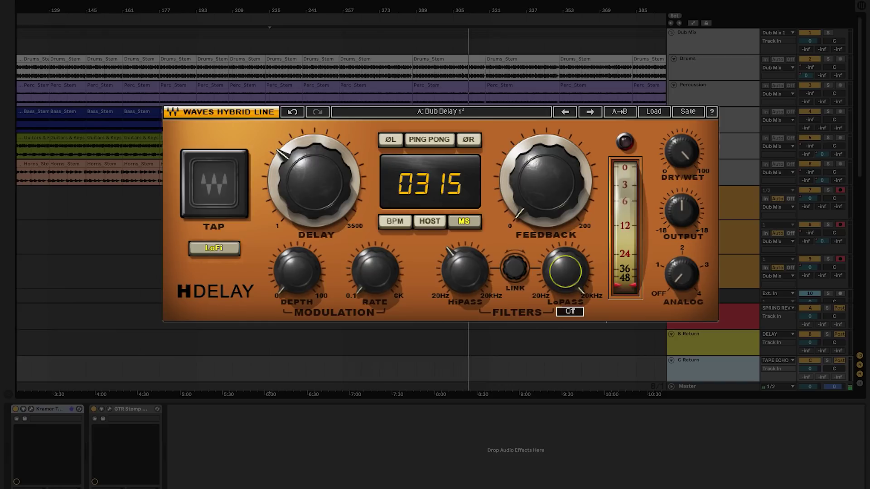
pyautogui.rightClick(569, 271)
pyautogui.click(596, 302)
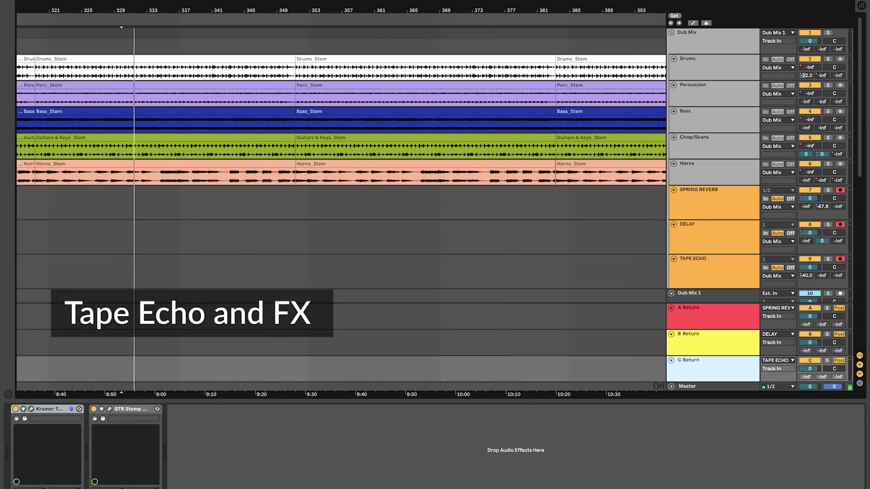
# - Show the Kramer Master Tape plug-in window of C Return
pyautogui.press('super+alt+p')
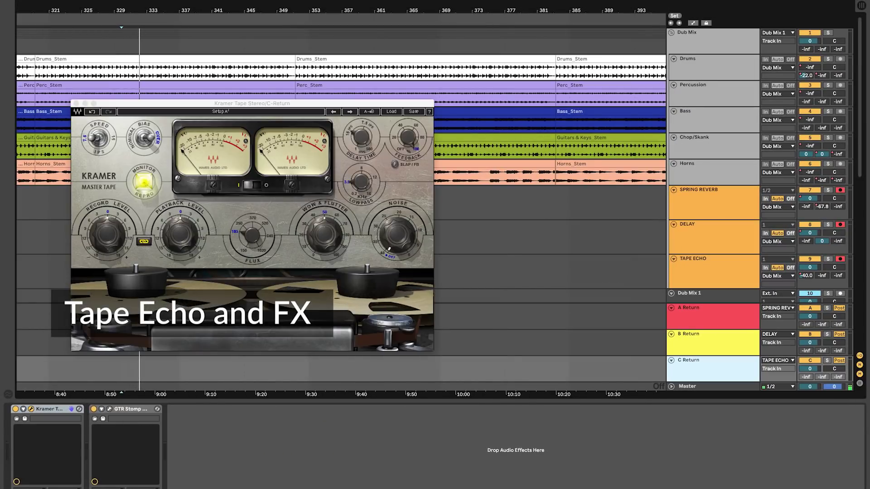